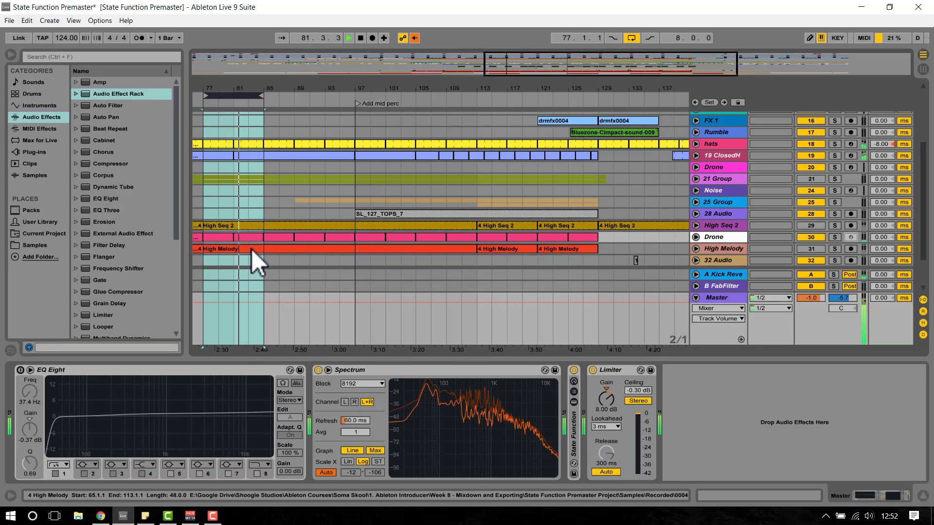
Solo the 19 ClosedHH track, stop playback and show the track's device chain.
{"action": "scroll", "coordinate": [477, 204], "scroll_direction": "down", "scroll_amount": 4}
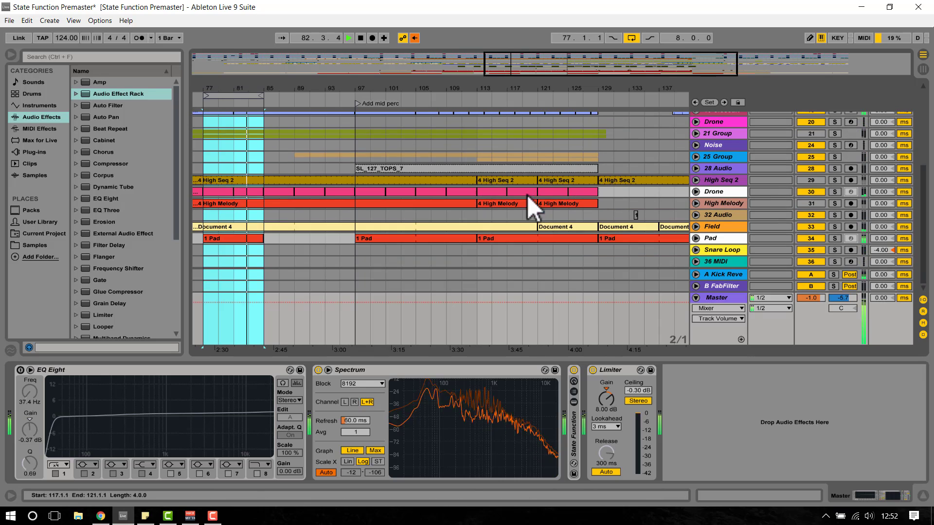
{"action": "scroll", "coordinate": [748, 186], "scroll_direction": "up", "scroll_amount": 6}
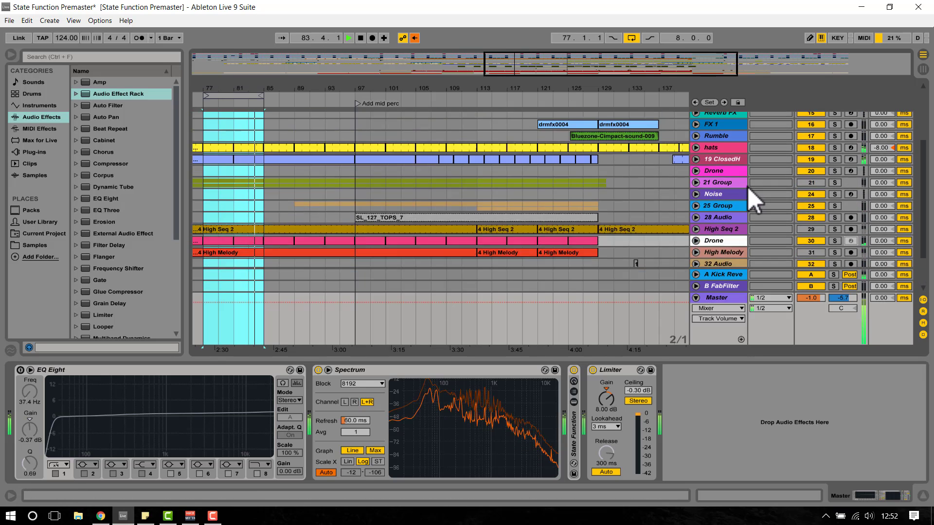
{"action": "left_click", "coordinate": [833, 185]}
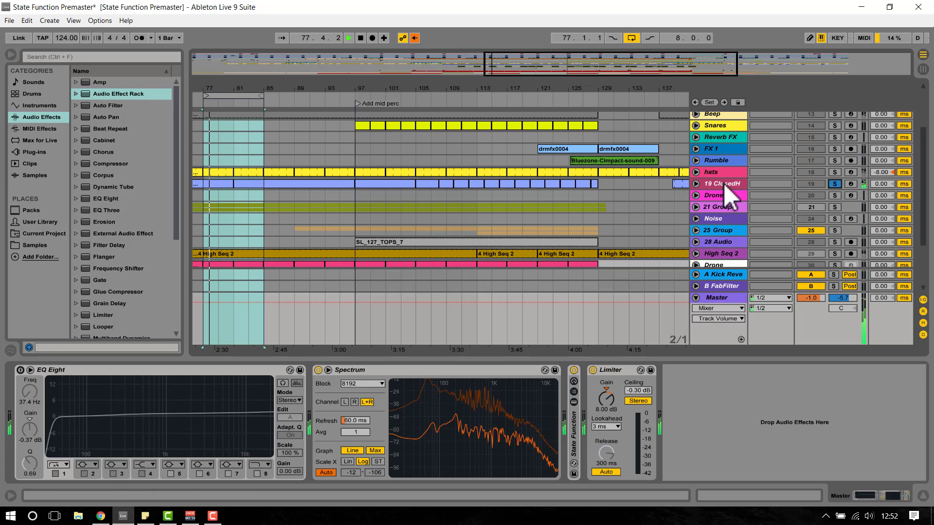
{"action": "key", "text": "space"}
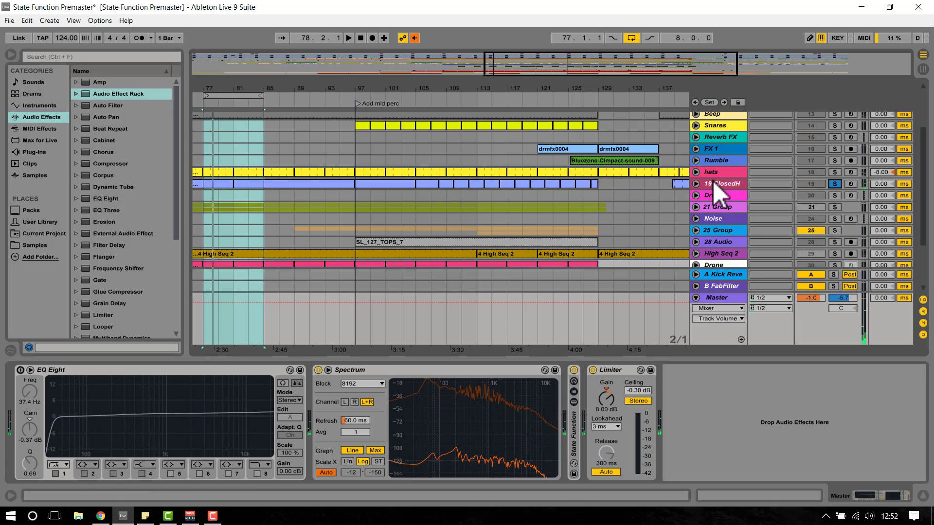
{"action": "left_click", "coordinate": [717, 182]}
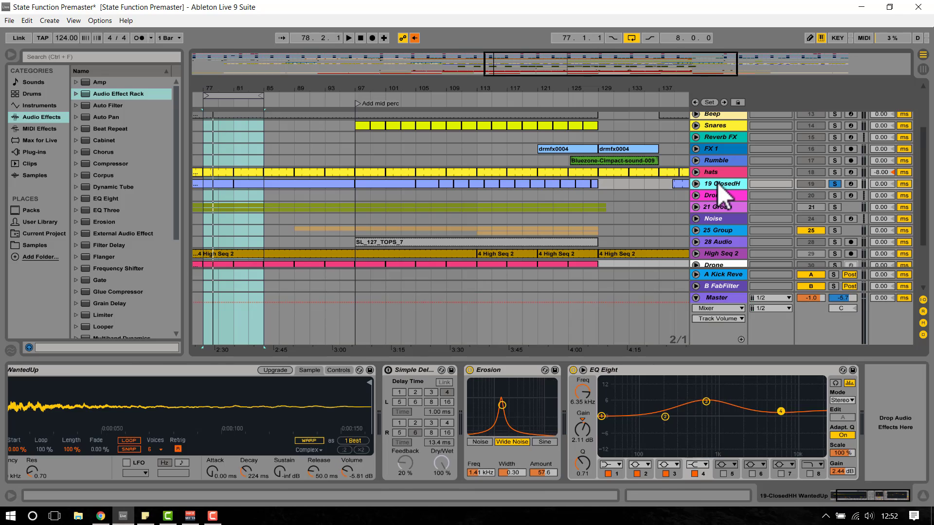
Fold the Erosion and EQ Eight devices on the ClosedHH track to make room in the chain.
{"action": "left_click", "coordinate": [494, 373]}
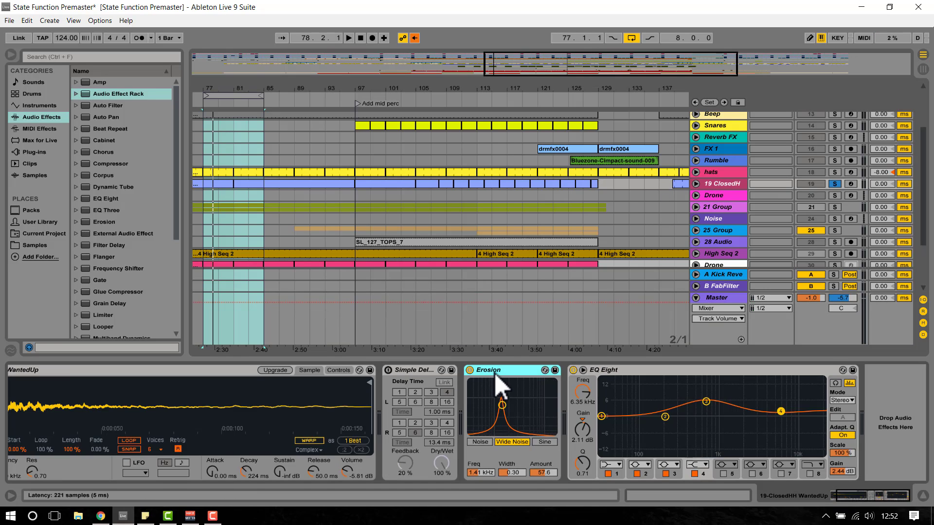
{"action": "double_click", "coordinate": [494, 372]}
{"action": "double_click", "coordinate": [509, 371]}
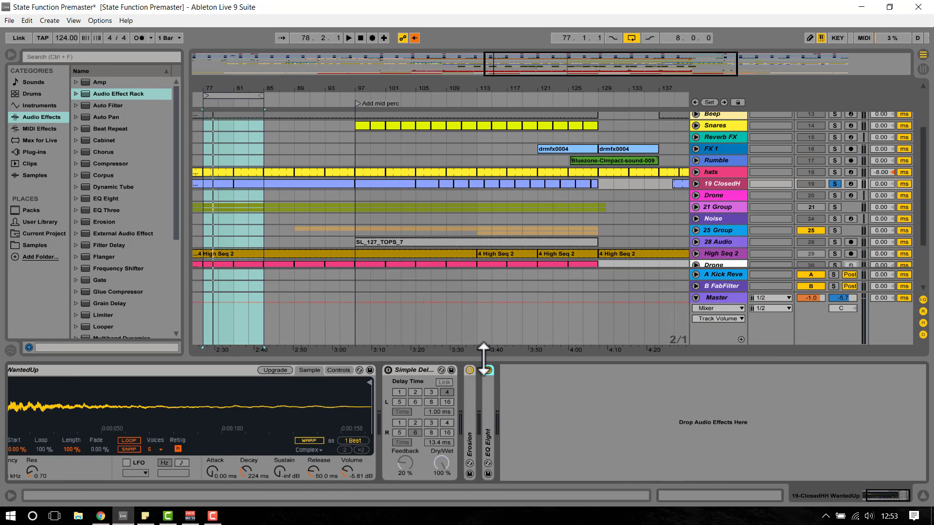
Add Reverb and Ping Pong Delay after EQ Eight, with Dry/Wet at 30% for the Reverb and 31% for the delay.
{"action": "scroll", "coordinate": [123, 204], "scroll_direction": "down", "scroll_amount": 5}
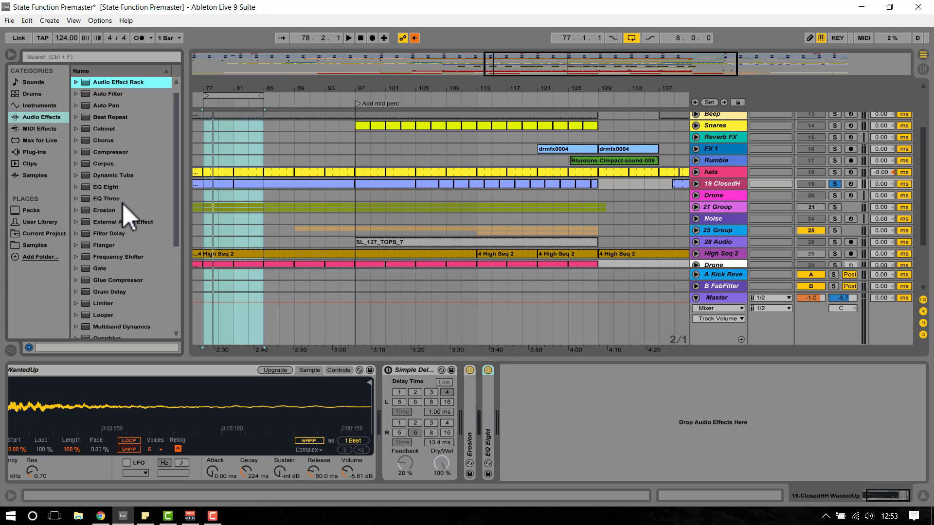
{"action": "scroll", "coordinate": [127, 220], "scroll_direction": "down", "scroll_amount": 1}
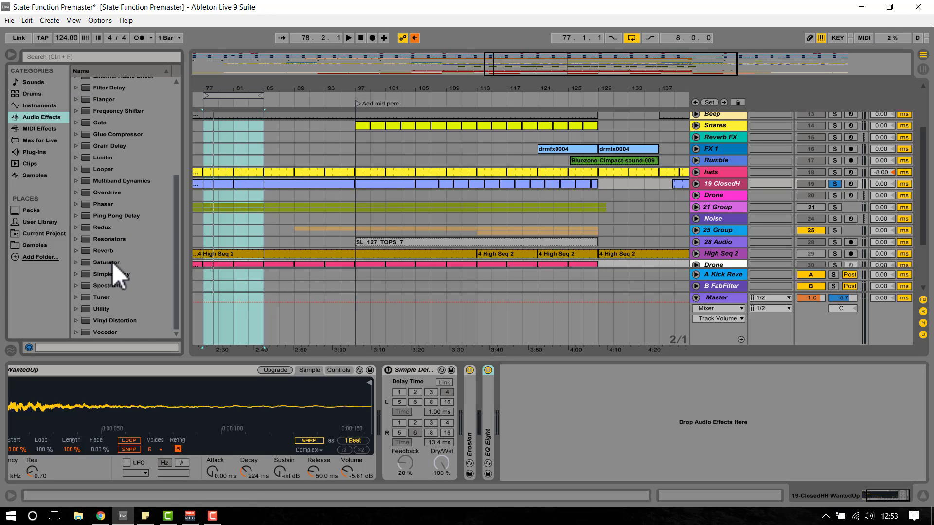
{"action": "left_click_drag", "start_coordinate": [95, 250], "coordinate": [521, 369]}
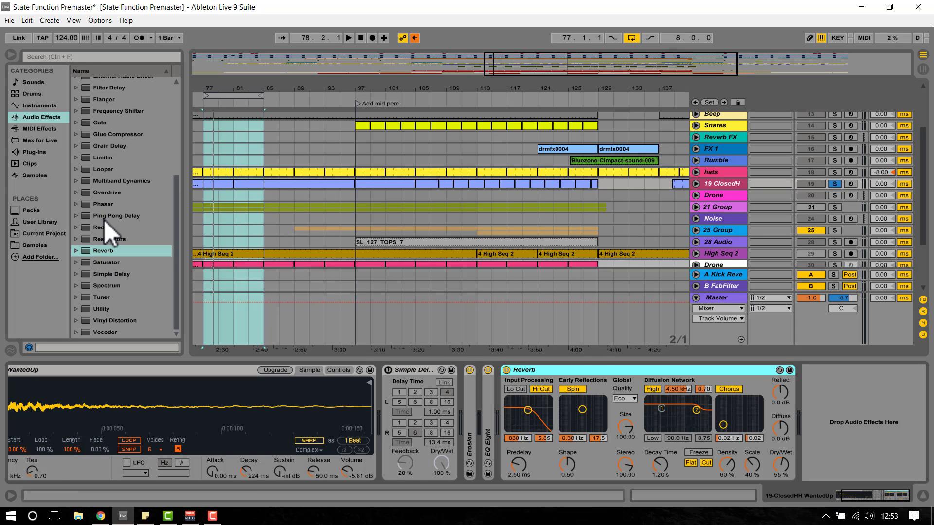
{"action": "left_click_drag", "start_coordinate": [104, 219], "coordinate": [889, 413]}
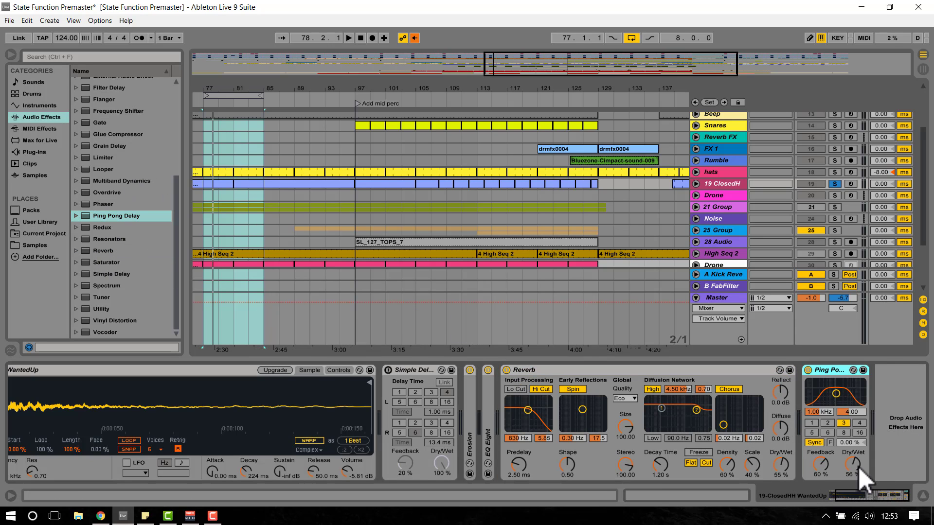
{"action": "left_click_drag", "start_coordinate": [858, 466], "coordinate": [858, 482]}
Play the soloed hi-hat and compare the sound with the Reverb and the Ping Pong Delay each bypassed in turn.
{"action": "key", "text": "space"}
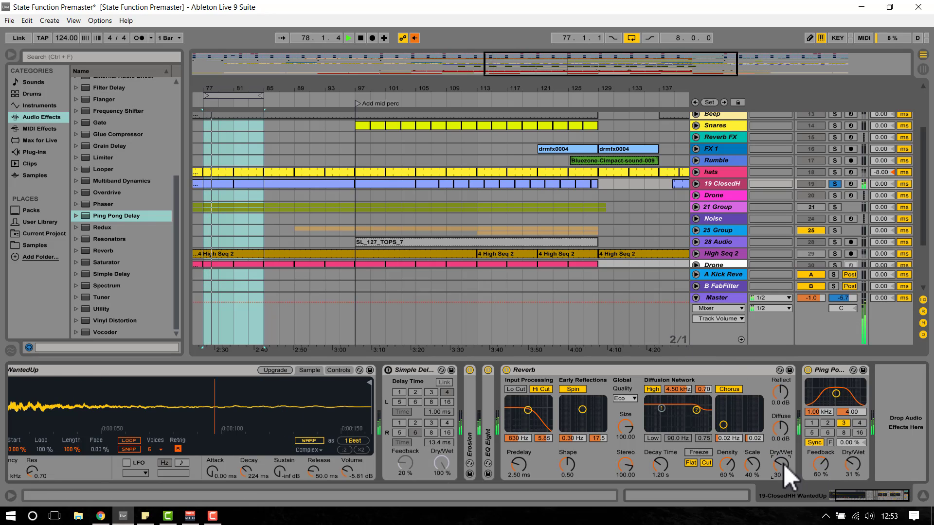
{"action": "left_click", "coordinate": [506, 370]}
{"action": "left_click", "coordinate": [505, 370]}
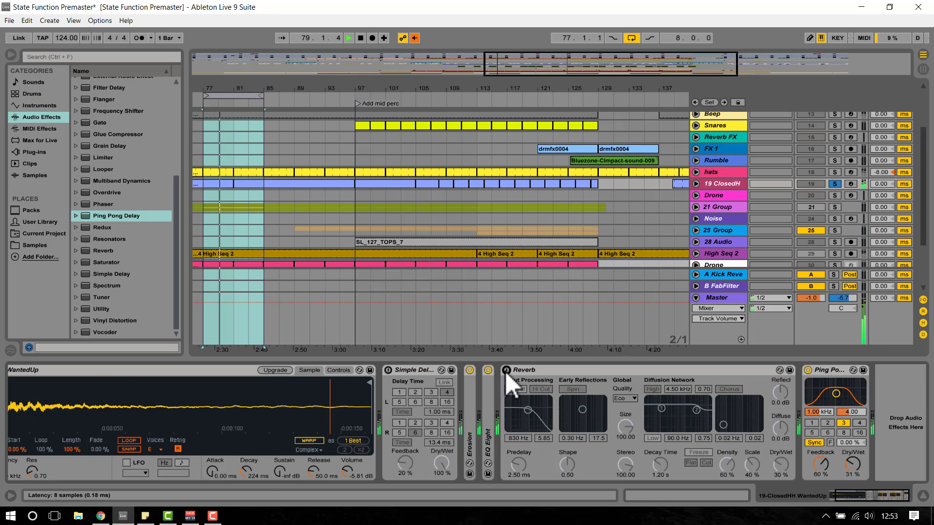
{"action": "left_click", "coordinate": [808, 370]}
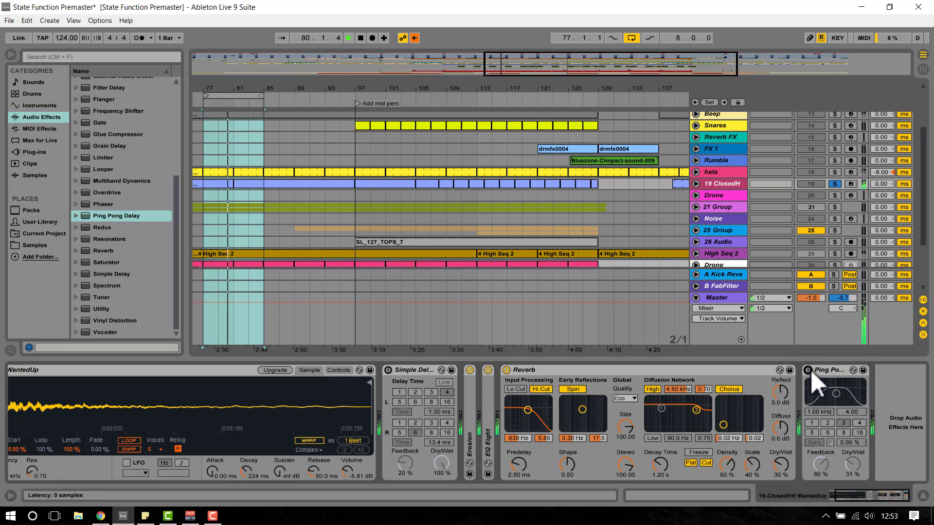
{"action": "left_click", "coordinate": [808, 371]}
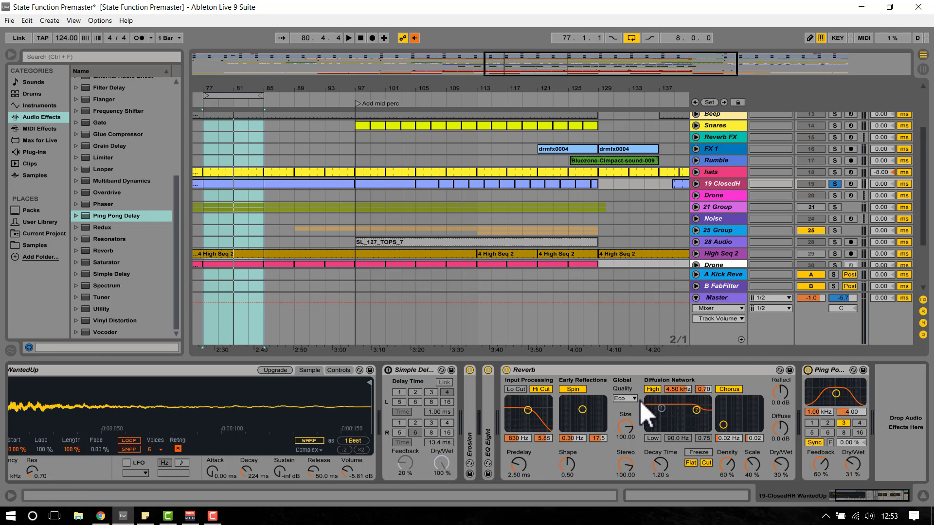
Move the Ping Pong Delay ahead of the Reverb and view the devices on the A Kick Reverb return track.
{"action": "left_click_drag", "start_coordinate": [601, 376], "coordinate": [494, 378]}
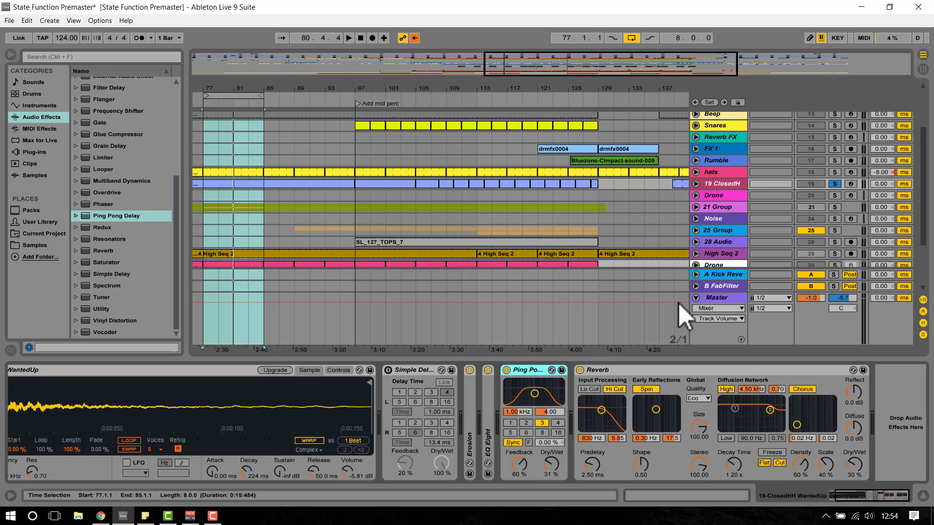
{"action": "left_click", "coordinate": [730, 274]}
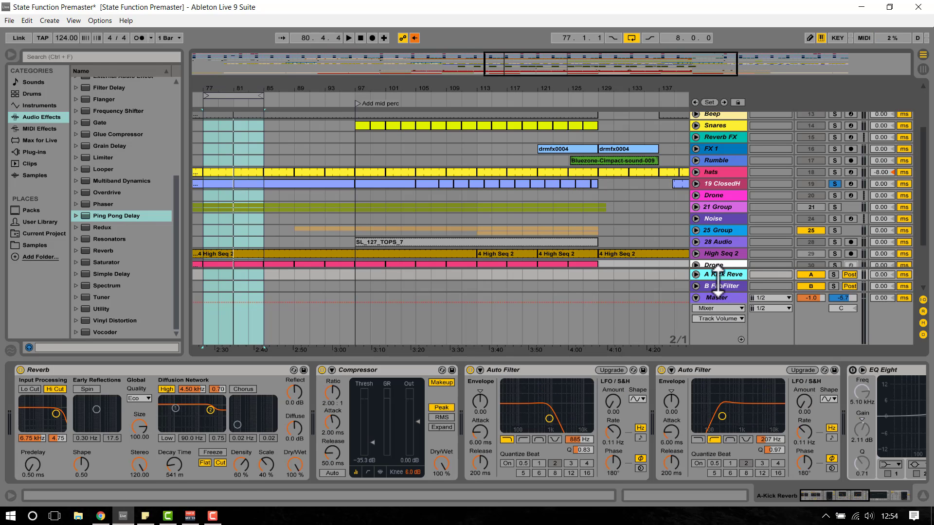
Delete the Ping Pong Delay and the Reverb from the 19 ClosedHH track.
{"action": "left_click", "coordinate": [722, 184]}
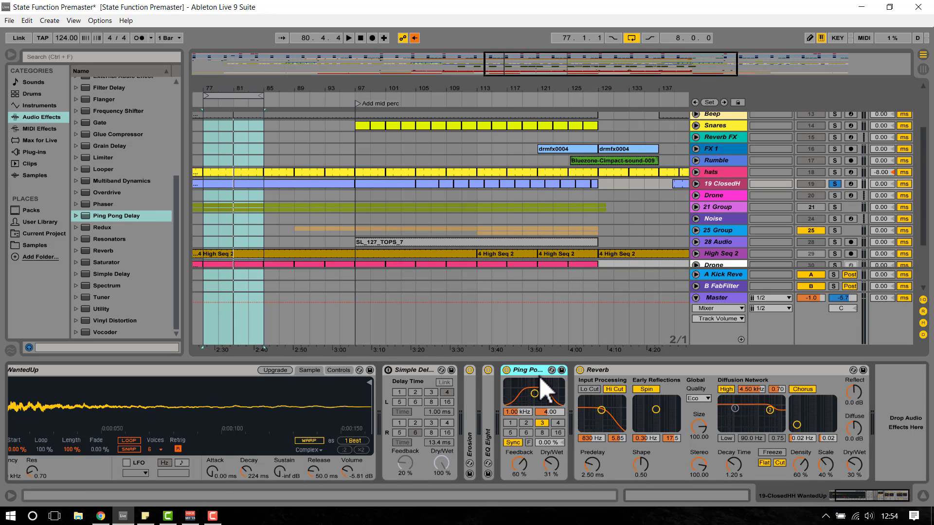
{"action": "key", "text": "Delete"}
{"action": "key", "text": "Delete"}
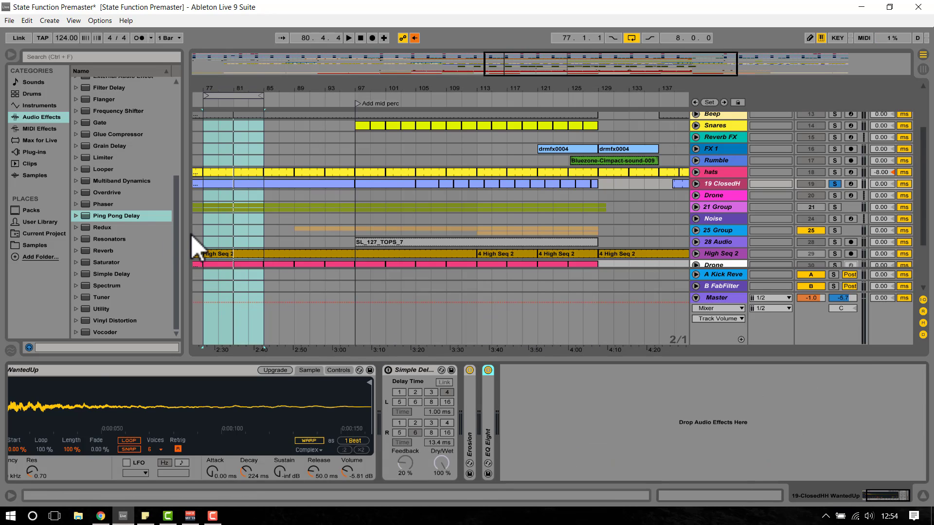
Add an empty Audio Effect Rack after EQ Eight on the ClosedHH track.
{"action": "key", "text": "space"}
{"action": "left_click_drag", "start_coordinate": [175, 215], "coordinate": [134, 95]}
{"action": "left_click", "coordinate": [107, 92]}
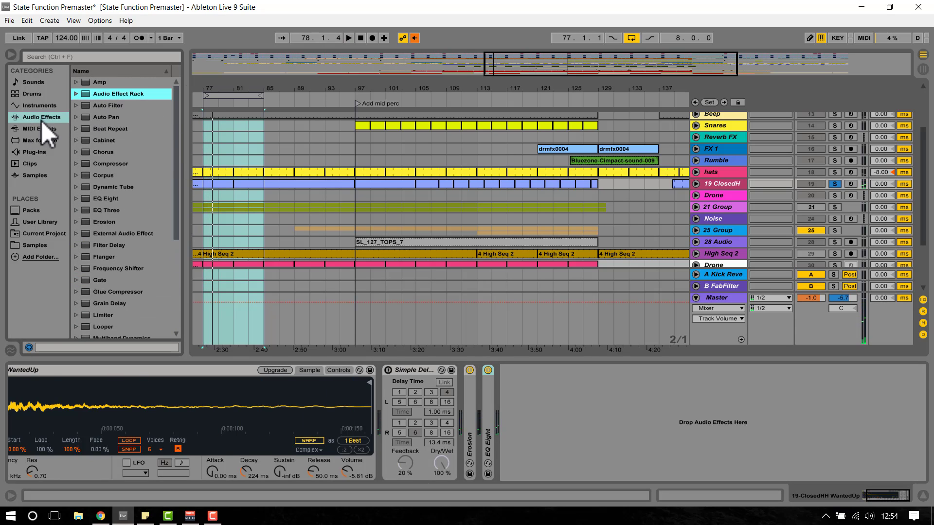
{"action": "left_click_drag", "start_coordinate": [471, 279], "coordinate": [573, 406]}
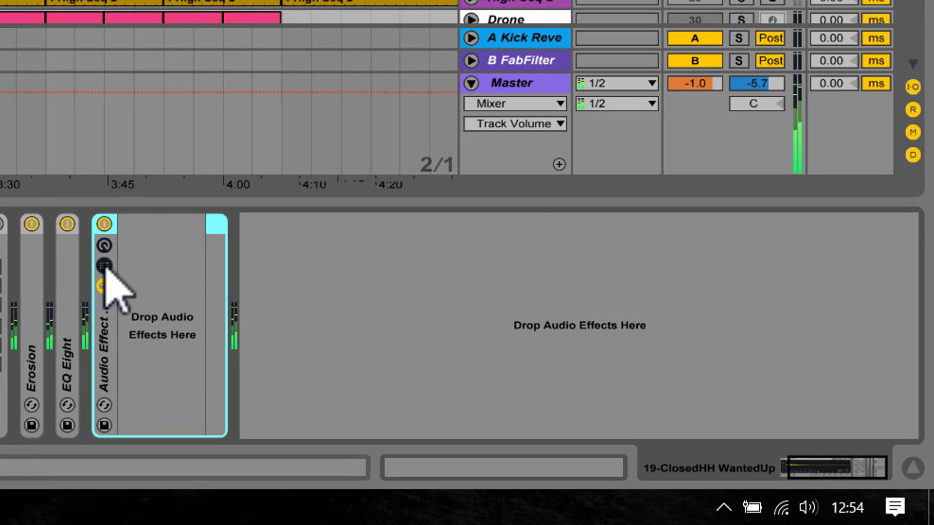
Show the Audio Effect Rack's chain list and create two chains in it.
{"action": "left_click", "coordinate": [149, 279]}
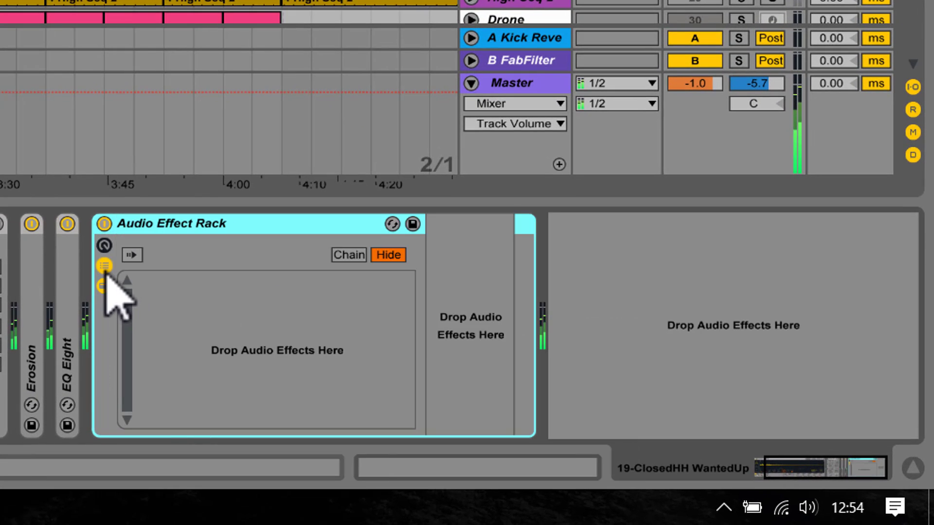
{"action": "right_click", "coordinate": [191, 300]}
{"action": "left_click", "coordinate": [228, 309]}
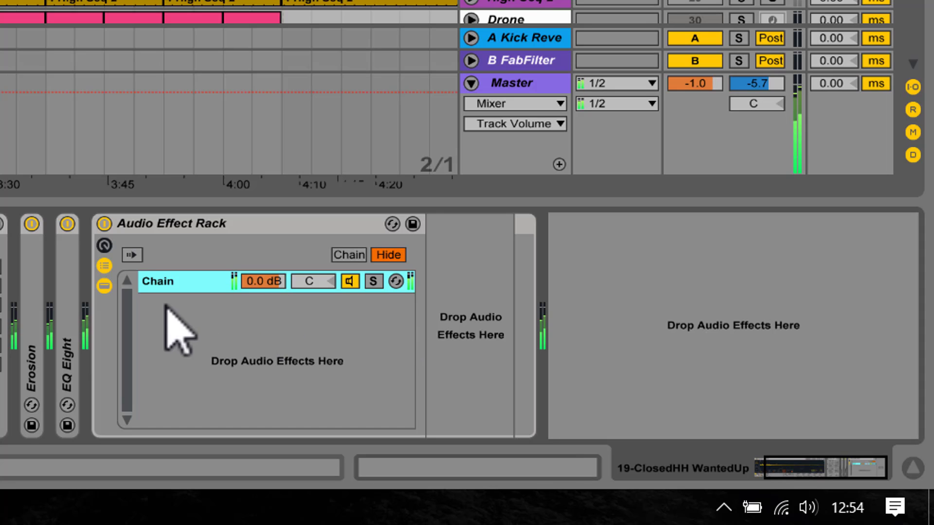
{"action": "right_click", "coordinate": [180, 317]}
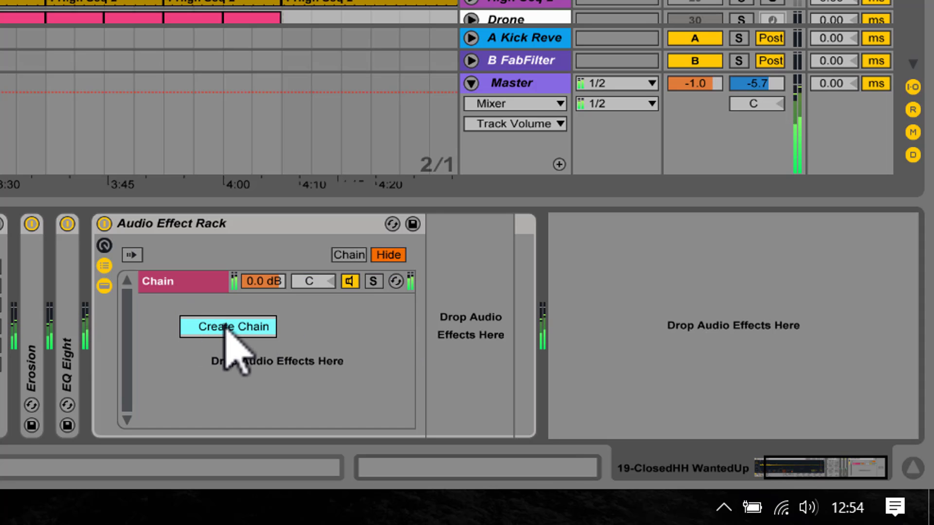
{"action": "left_click", "coordinate": [225, 327]}
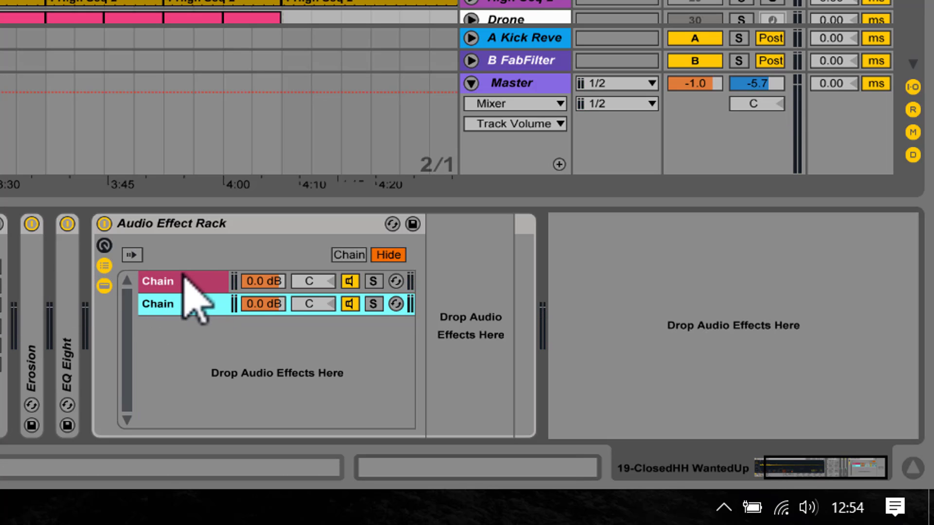
Rename the rack's first chain Verb and its second chain Delay.
{"action": "left_click", "coordinate": [207, 283]}
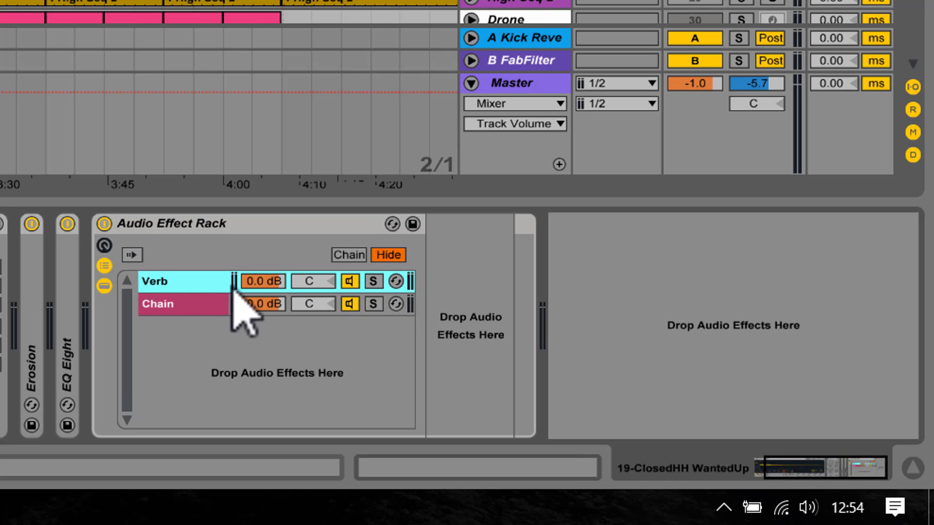
{"action": "left_click", "coordinate": [197, 305]}
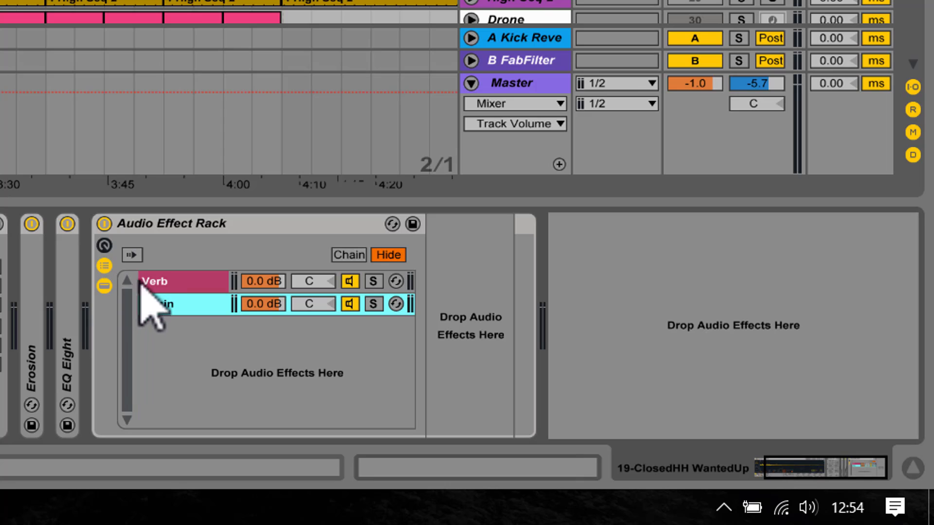
{"action": "double_click", "coordinate": [206, 309]}
{"action": "type", "text": "D"}
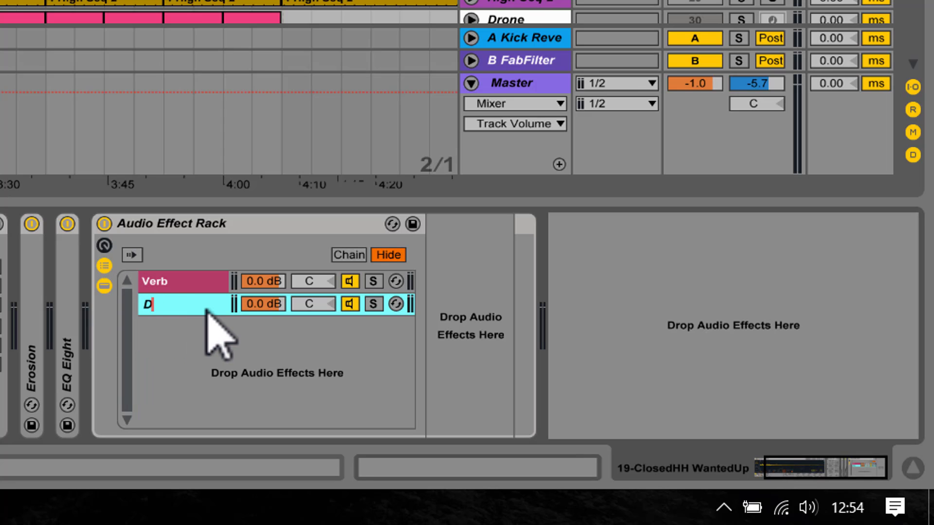
{"action": "type", "text": "elay"}
{"action": "key", "text": "Return"}
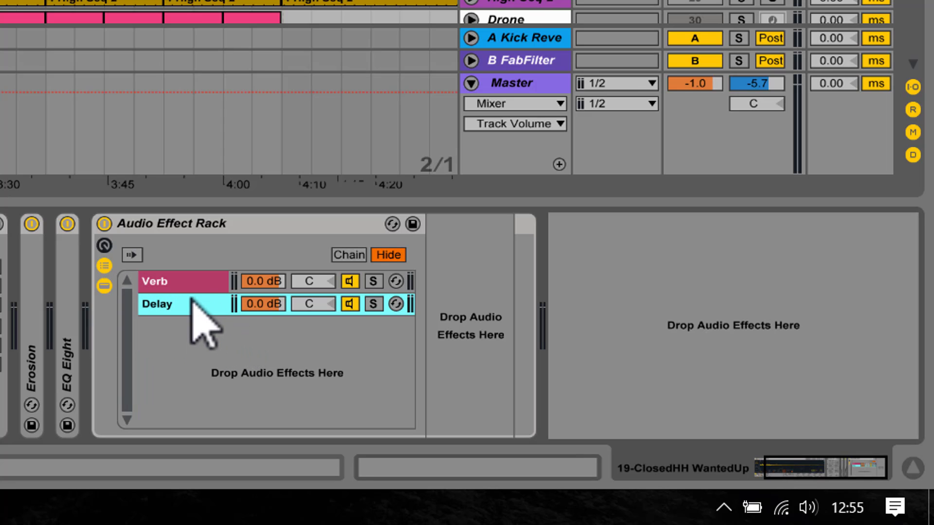
Play the hi-hat and compare its level with the Audio Effect Rack off and on.
{"action": "key", "text": "space"}
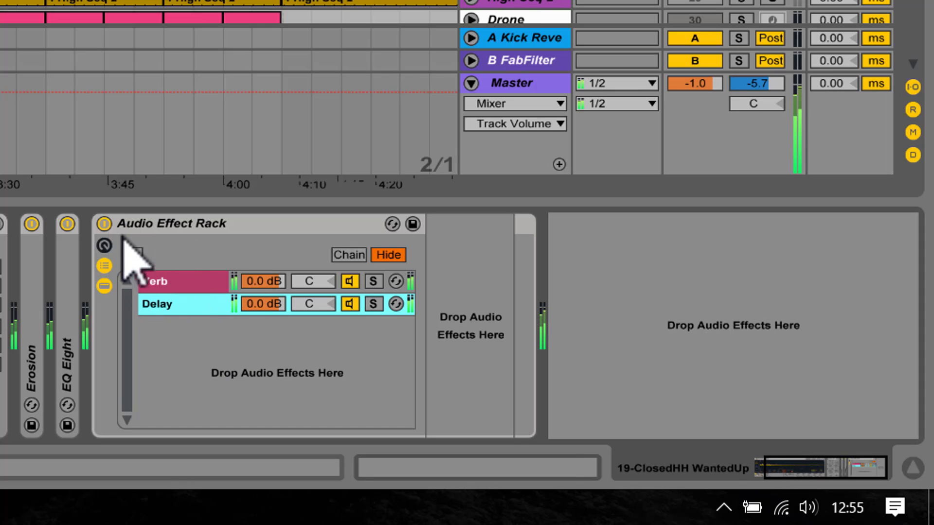
{"action": "left_click", "coordinate": [104, 224]}
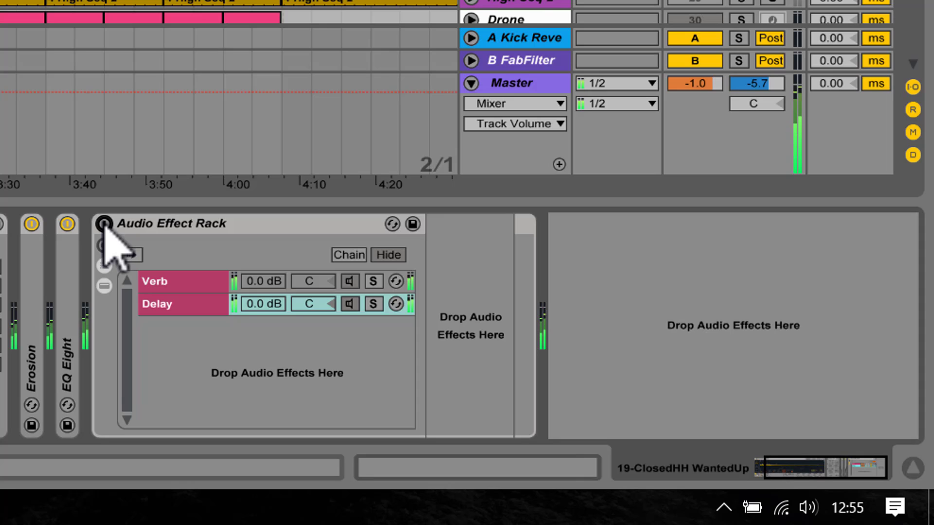
{"action": "left_click", "coordinate": [104, 224]}
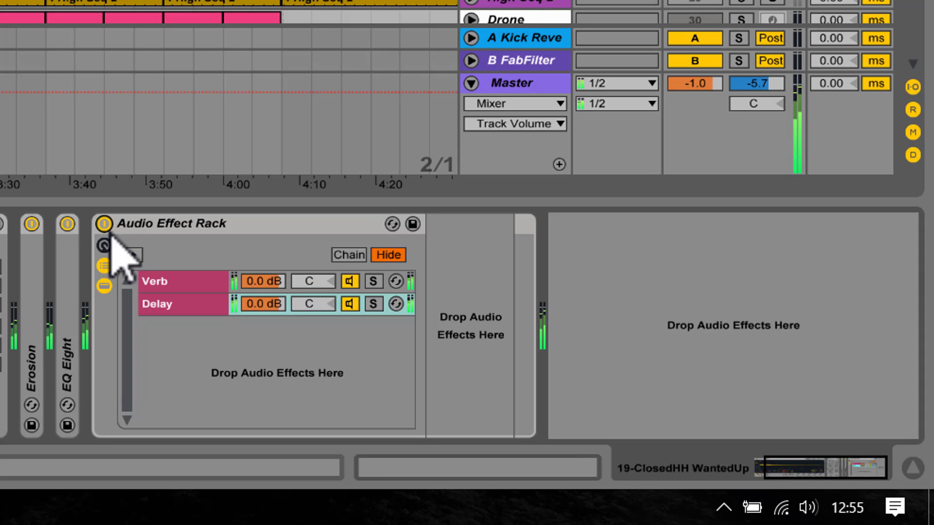
Set the volume of both the Verb and Delay chains to -6.0 dB and resume playback.
{"action": "left_click", "coordinate": [263, 281]}
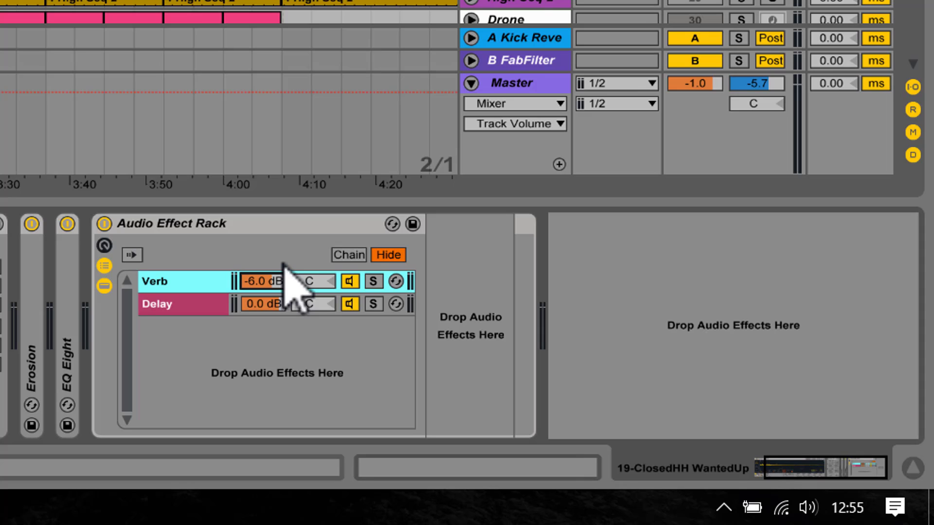
{"action": "left_click", "coordinate": [243, 307]}
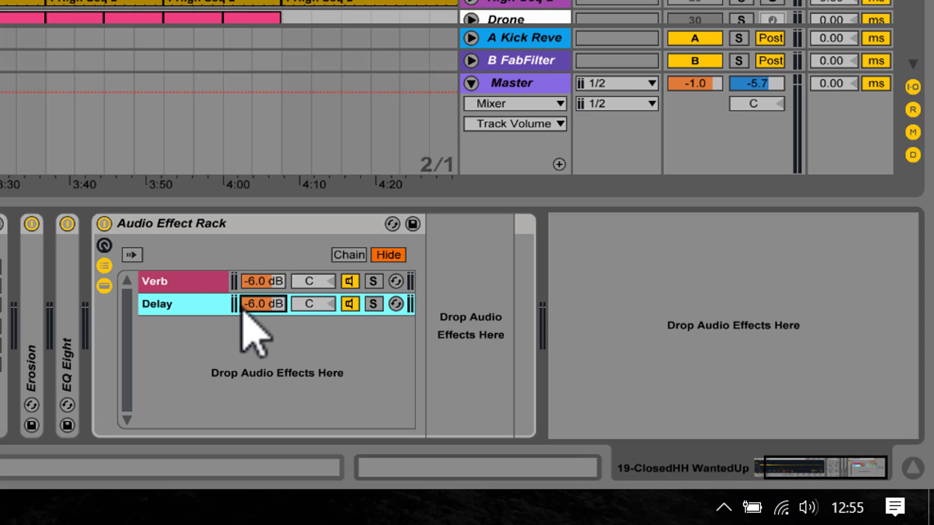
{"action": "key", "text": "space"}
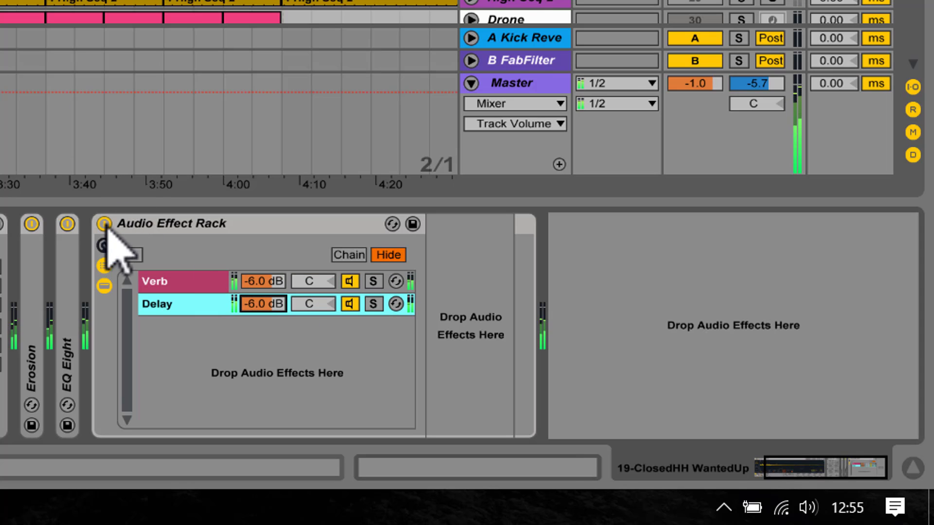
Compare the hi-hat level with the Audio Effect Rack off and on at the two -6.0 dB chain volumes.
{"action": "left_click", "coordinate": [104, 224]}
{"action": "left_click", "coordinate": [104, 224]}
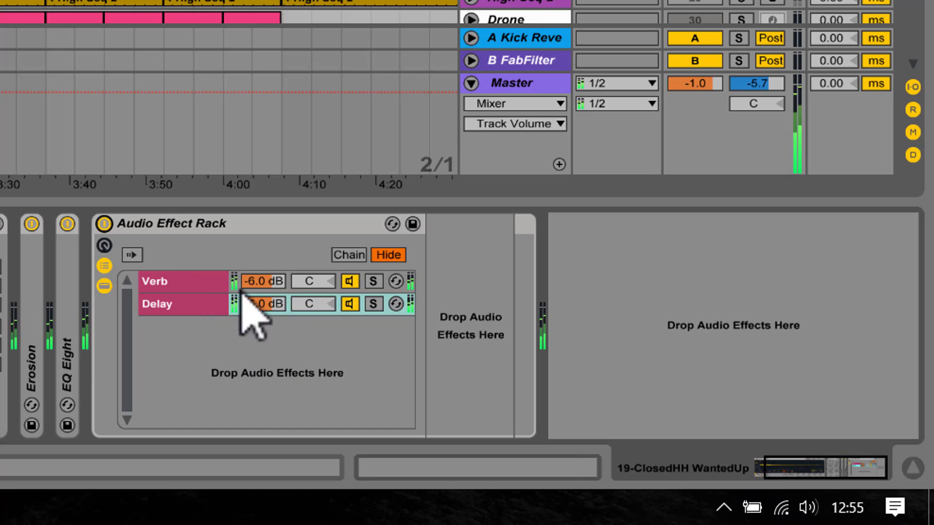
Create a third chain, set all three chain volumes to -9.0 dB, and compare the level with the rack off and on.
{"action": "right_click", "coordinate": [165, 340]}
{"action": "left_click", "coordinate": [214, 351]}
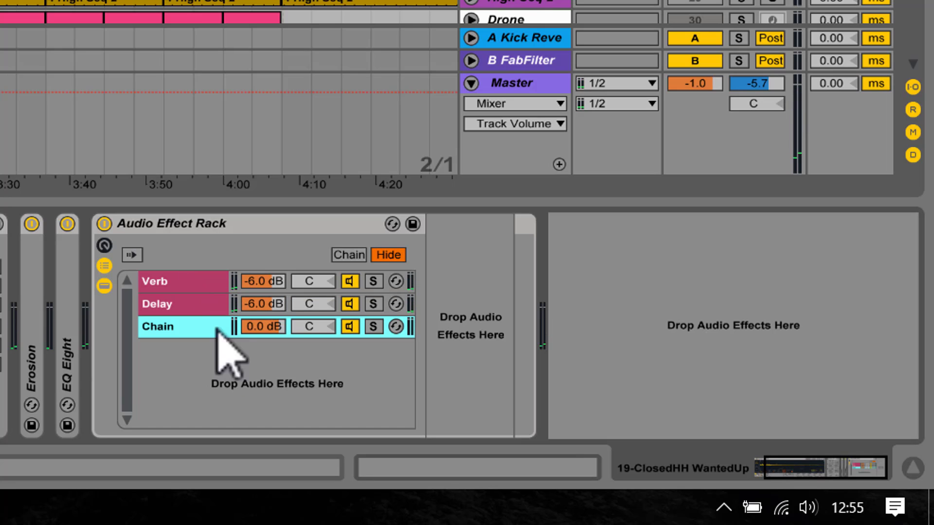
{"action": "left_click", "coordinate": [263, 327]}
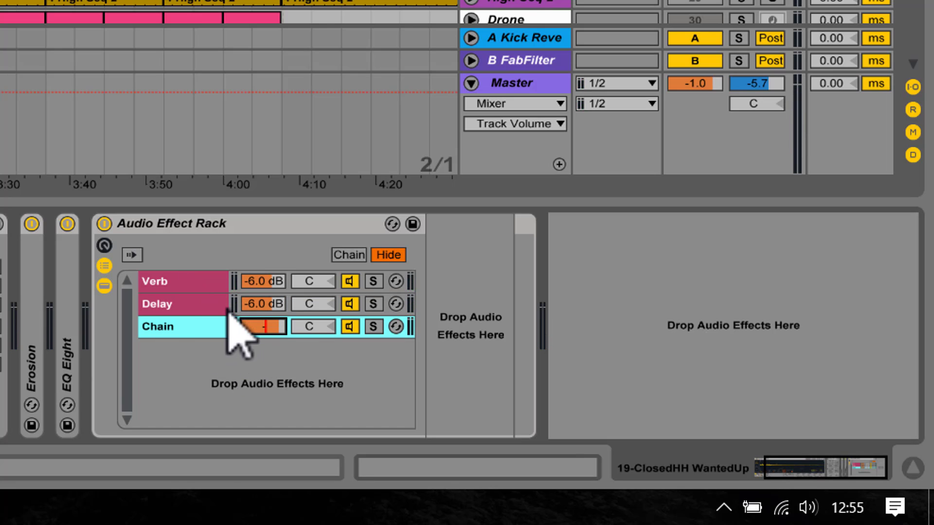
{"action": "left_click", "coordinate": [275, 304]}
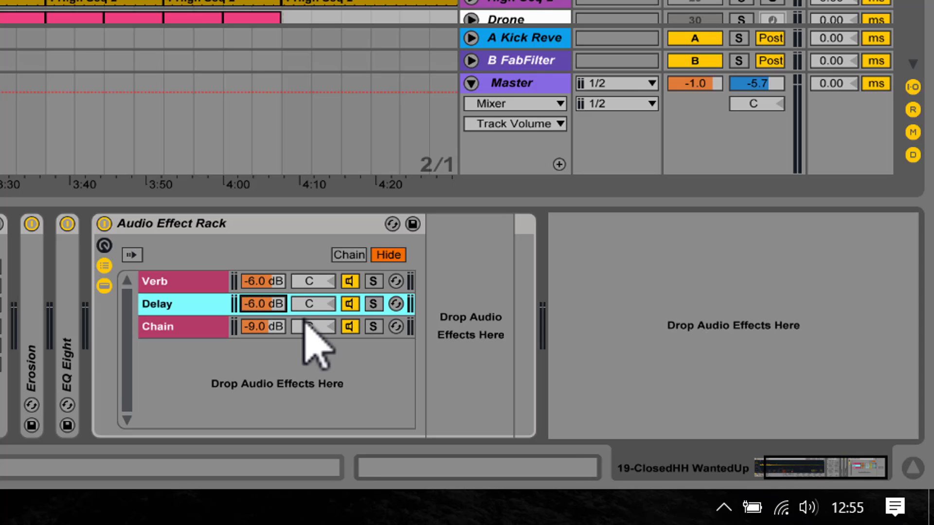
{"action": "type", "text": "-9"}
{"action": "key", "text": "Return"}
{"action": "left_click", "coordinate": [269, 282]}
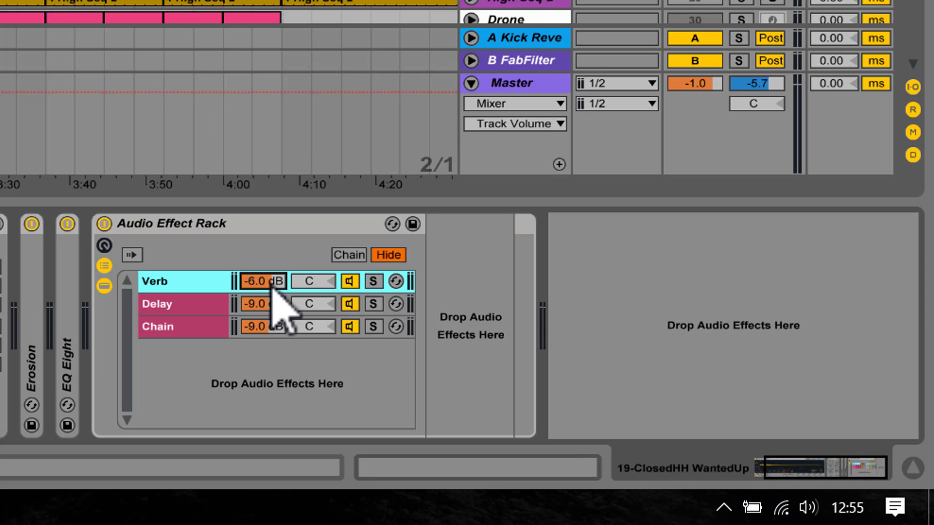
{"action": "left_click", "coordinate": [104, 223]}
{"action": "left_click", "coordinate": [103, 224]}
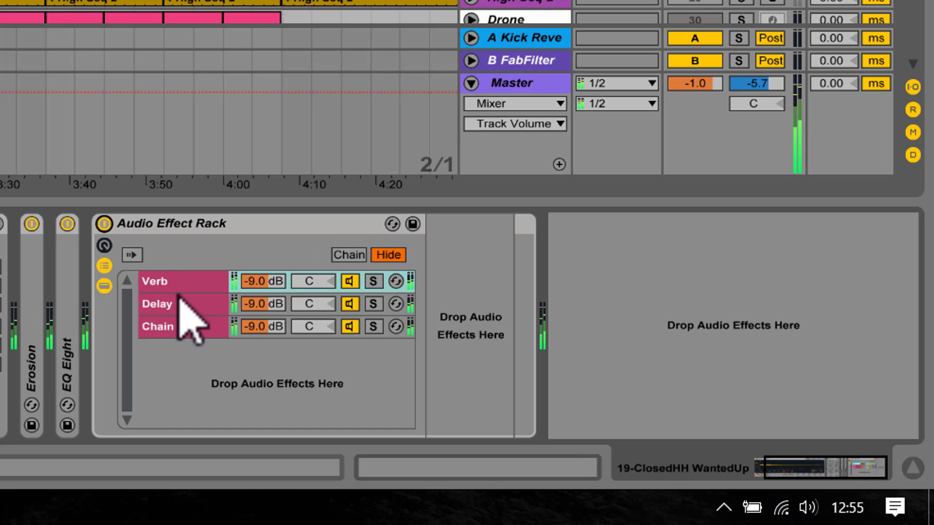
Delete the third chain and set the Verb and Delay chain volumes to -6.0 dB.
{"action": "left_click", "coordinate": [181, 326]}
{"action": "key", "text": "Delete"}
{"action": "left_click", "coordinate": [265, 281]}
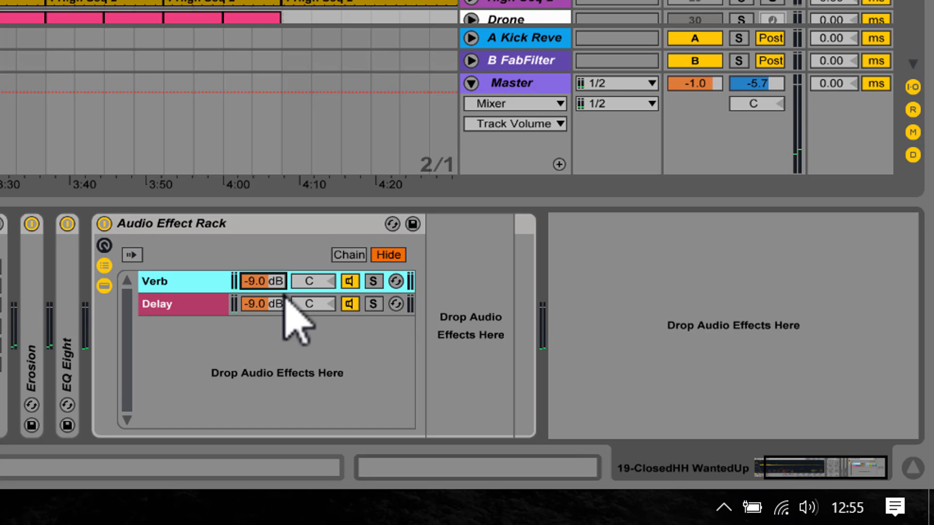
{"action": "left_click", "coordinate": [285, 302]}
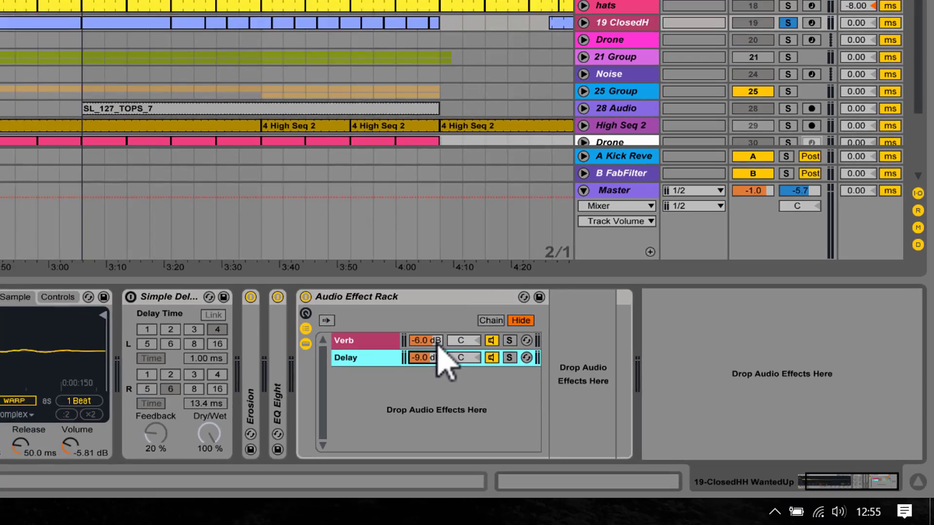
{"action": "type", "text": "-6"}
Add a Reverb device to the Verb chain and a Ping Pong Delay device to the Delay chain.
{"action": "scroll", "coordinate": [106, 233], "scroll_direction": "down", "scroll_amount": 5}
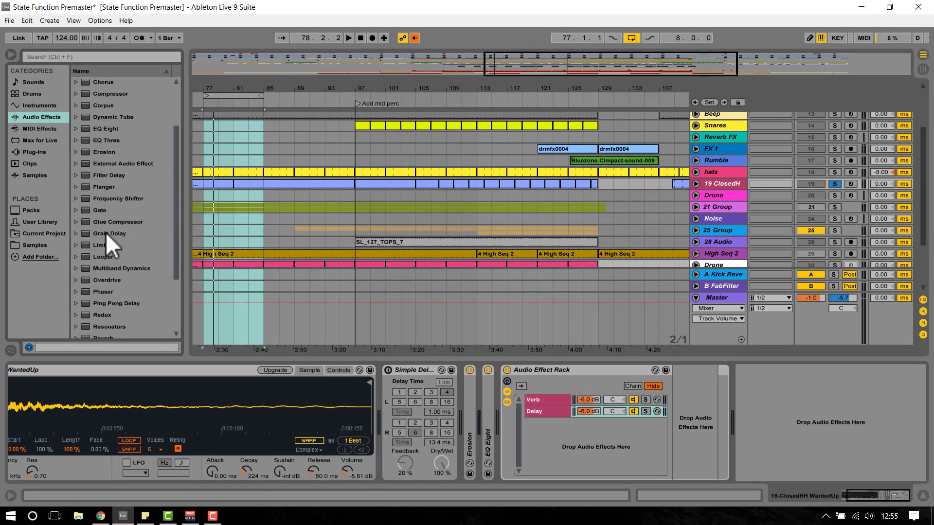
{"action": "left_click_drag", "start_coordinate": [413, 323], "coordinate": [578, 412]}
{"action": "left_click", "coordinate": [549, 401]}
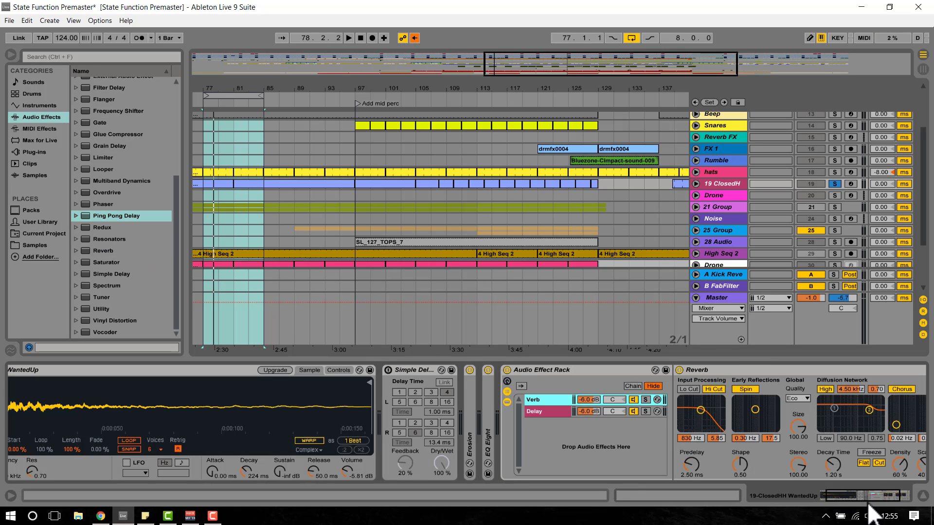
Set the Dry/Wet of both the Verb chain's Reverb and the Delay chain's Ping Pong Delay to 28 %.
{"action": "left_click", "coordinate": [905, 496]}
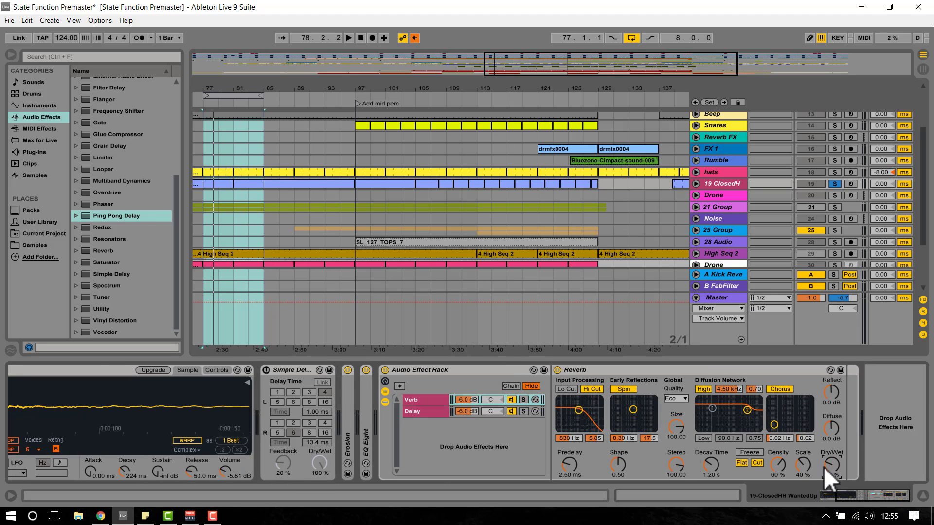
{"action": "left_click", "coordinate": [406, 411]}
{"action": "left_click_drag", "start_coordinate": [603, 465], "coordinate": [603, 479]}
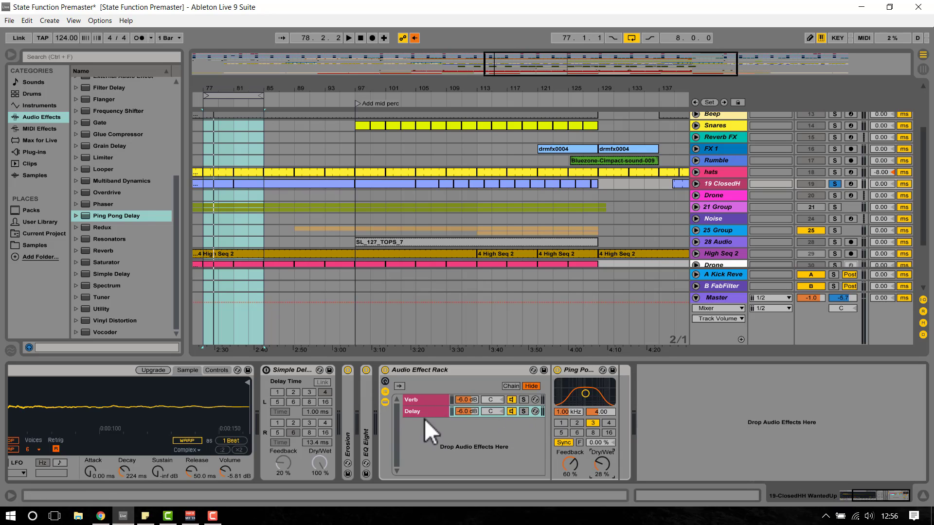
Play the hi-hat and set the Dry/Wet of the Reverb in the Verb chain to 36 %.
{"action": "left_click", "coordinate": [430, 400]}
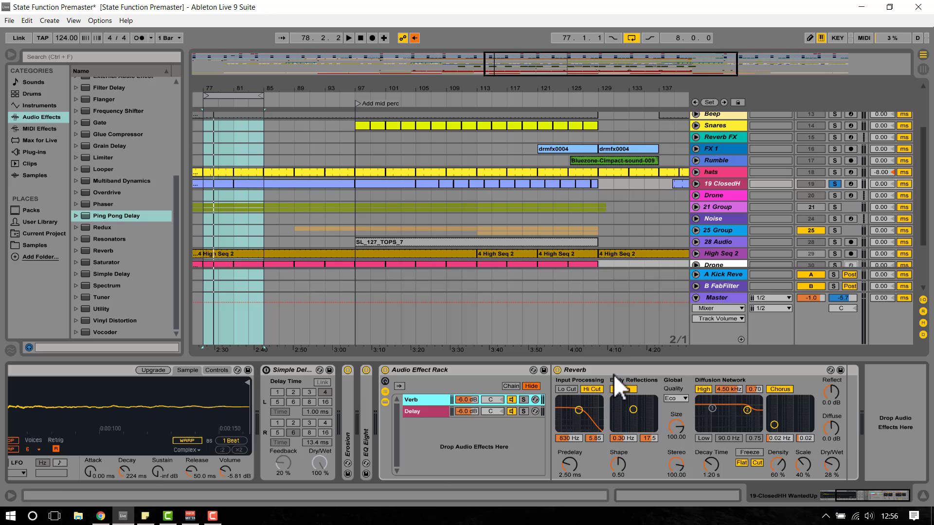
{"action": "left_click", "coordinate": [586, 369]}
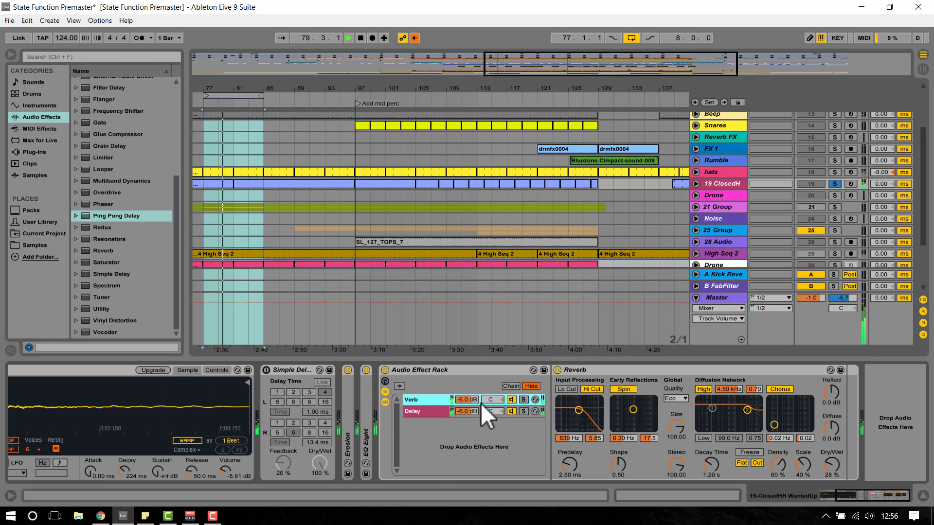
{"action": "left_click_drag", "start_coordinate": [822, 465], "coordinate": [833, 463]}
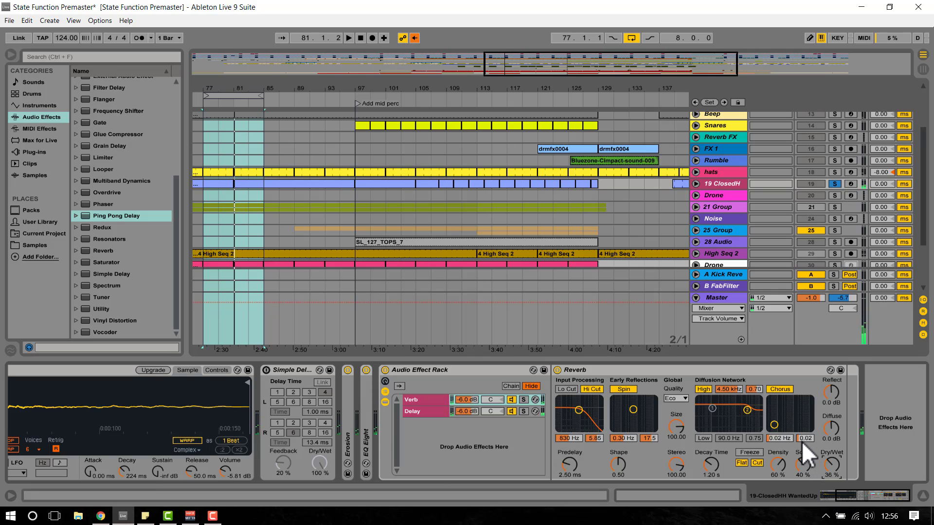